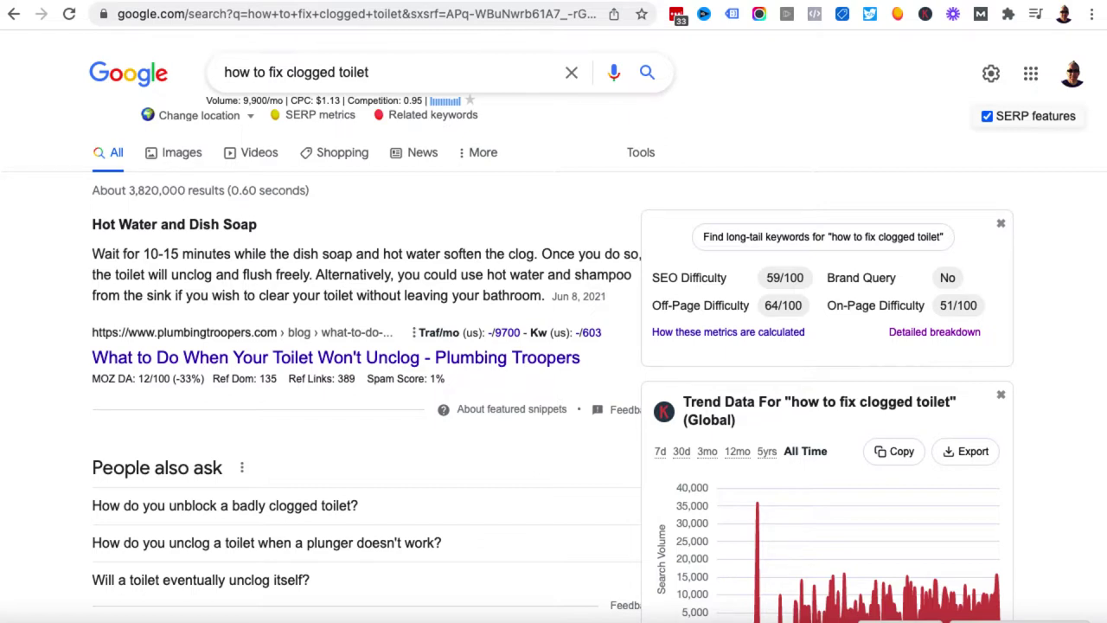
Scroll Google's 'how to fix clogged toilet' results down to the Videos section.
scroll(62, 386, down, 5)
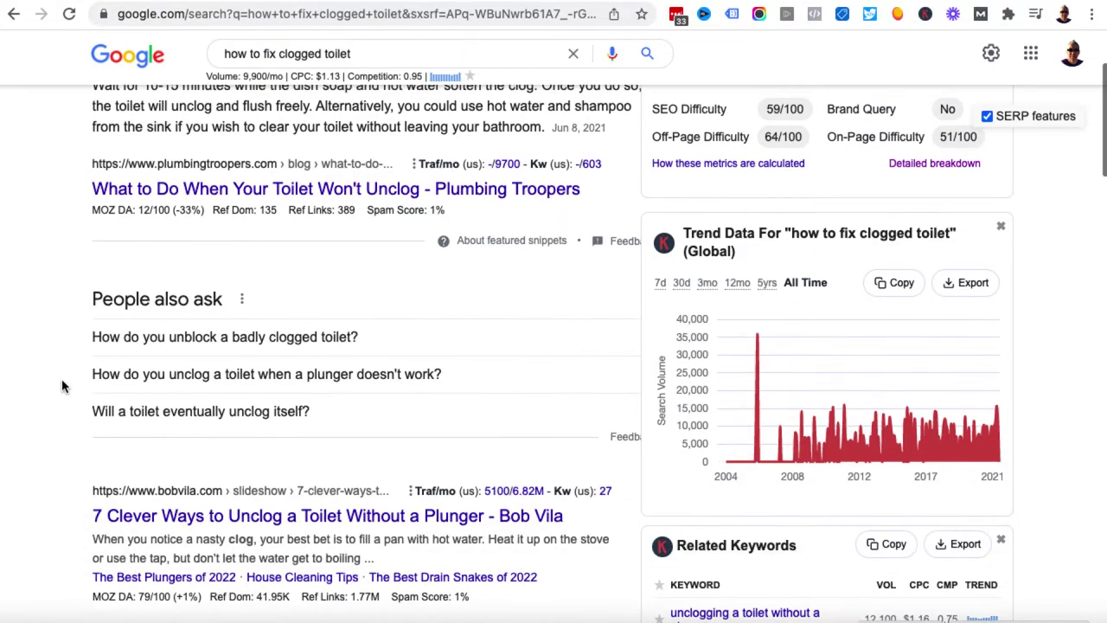
scroll(61, 385, down, 10)
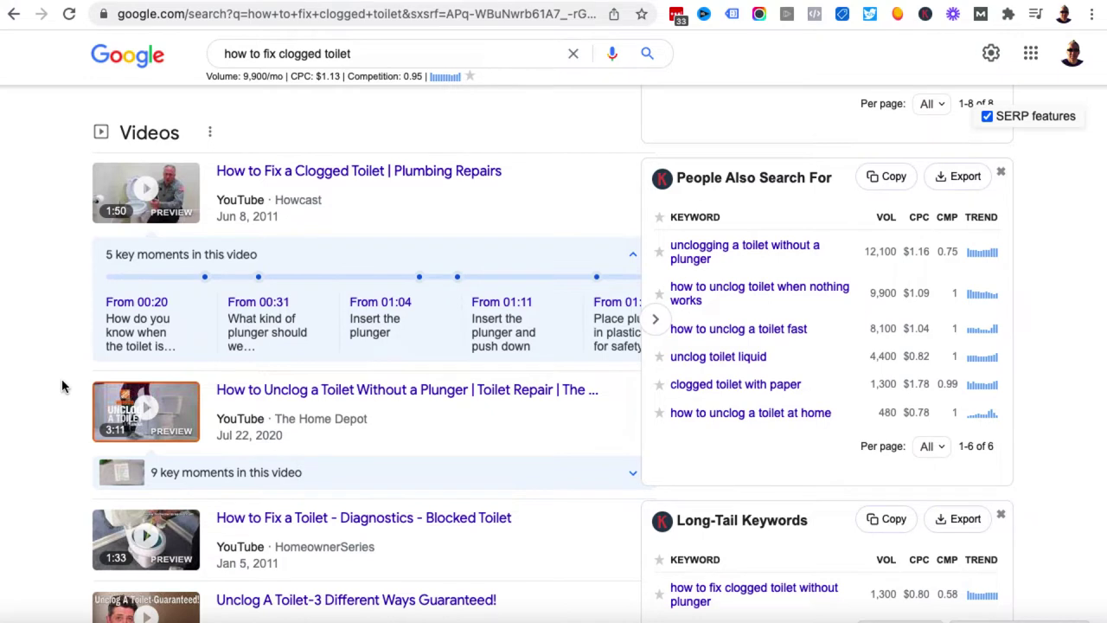
Open the top video 'How to Fix a Clogged Toilet | Plumbing Repairs' and select its URL for copying.
click(369, 173)
click(320, 15)
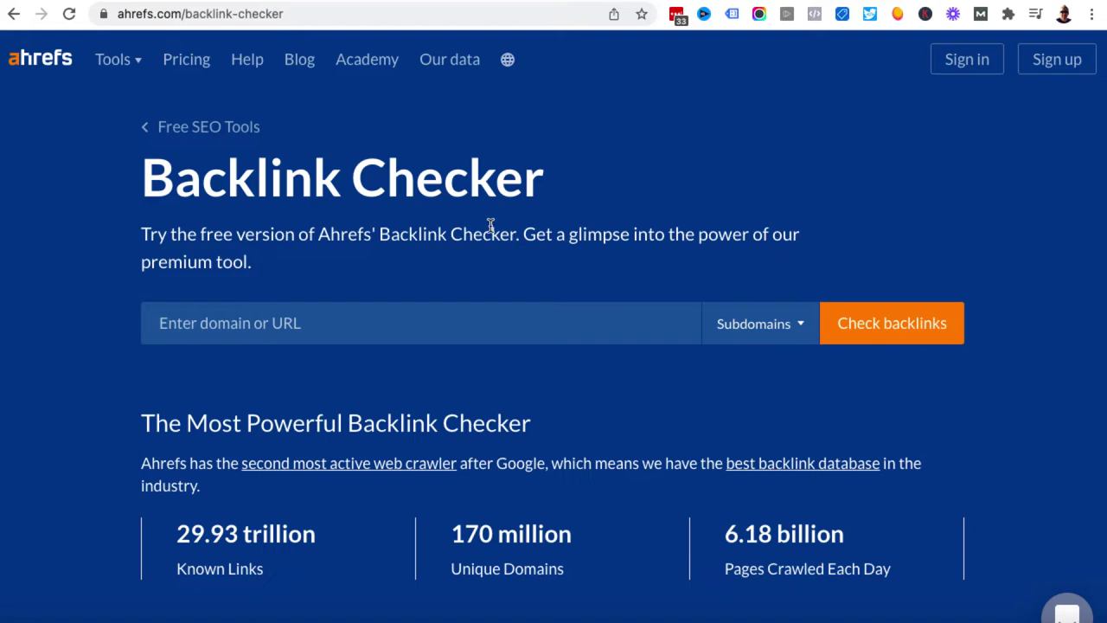
Check the pasted video URL in Ahrefs past the reCAPTCHA: 389 backlinks, 56 domains, UR 30.
click(470, 322)
text(https://www.youtube.com/watch?v=Q7iNZNlEfYA)
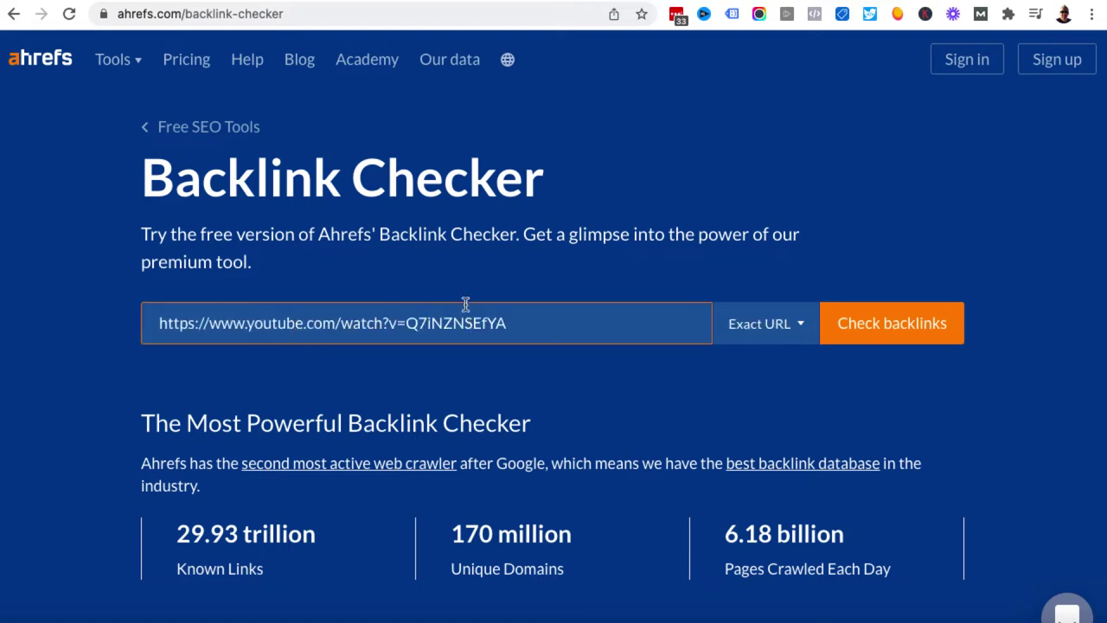
click(867, 329)
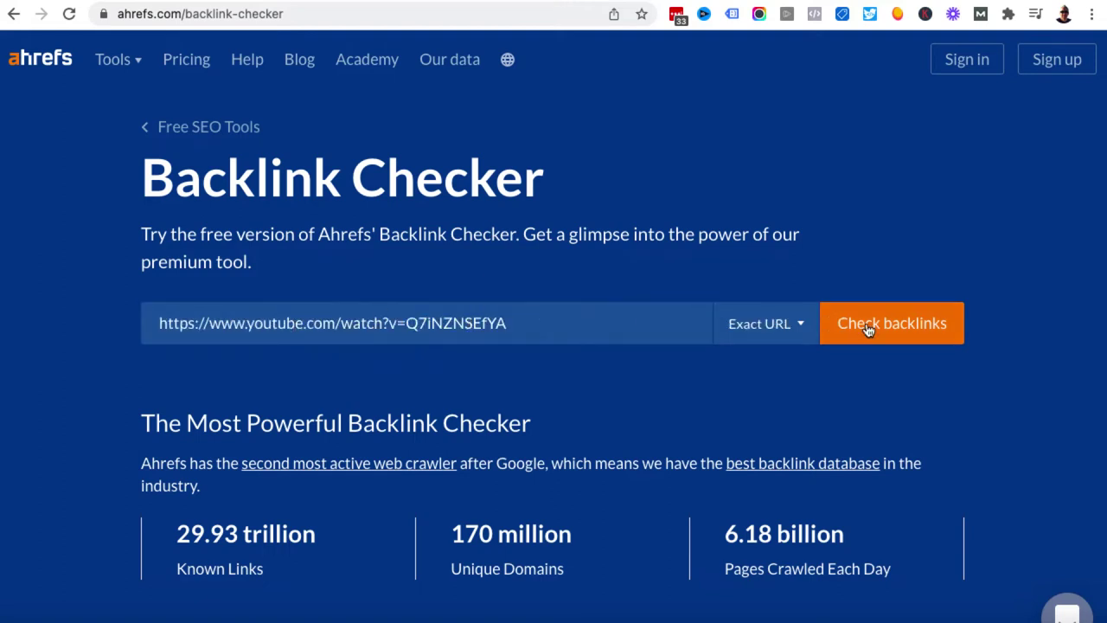
click(727, 272)
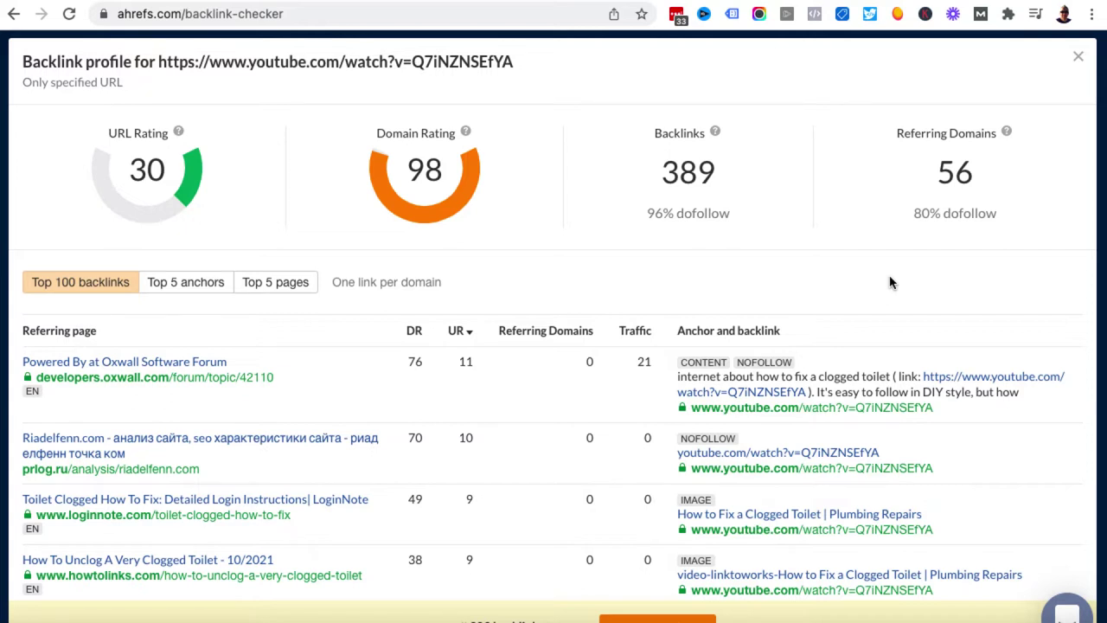
Scroll the Ahrefs backlink table to the Oxwall forum 'Powered By' referring page.
scroll(225, 410, down, 2)
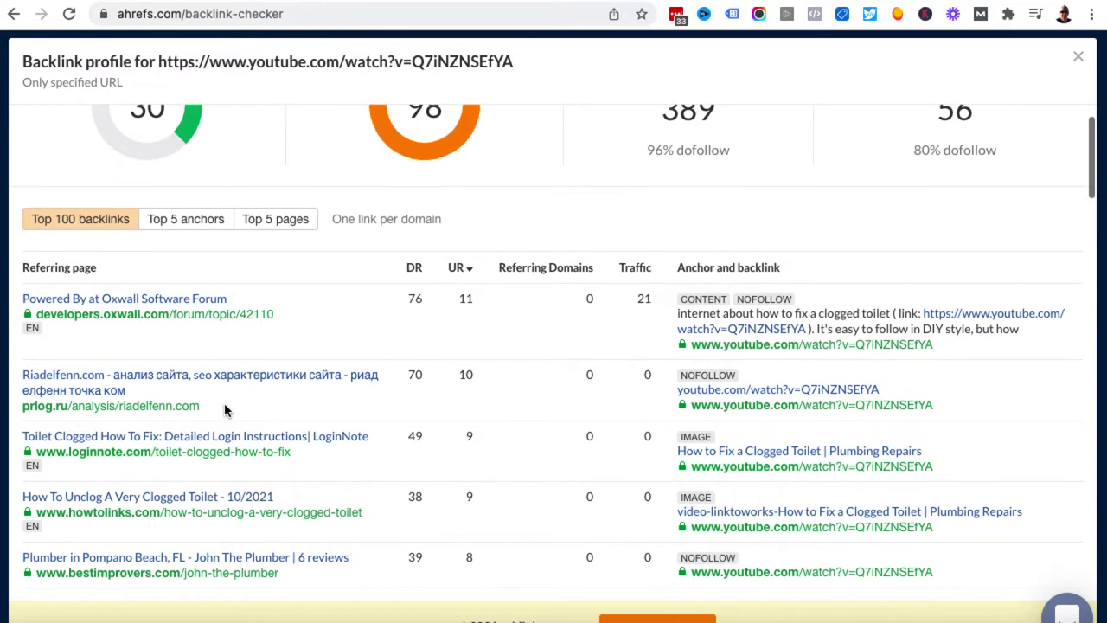
scroll(225, 410, down, 4)
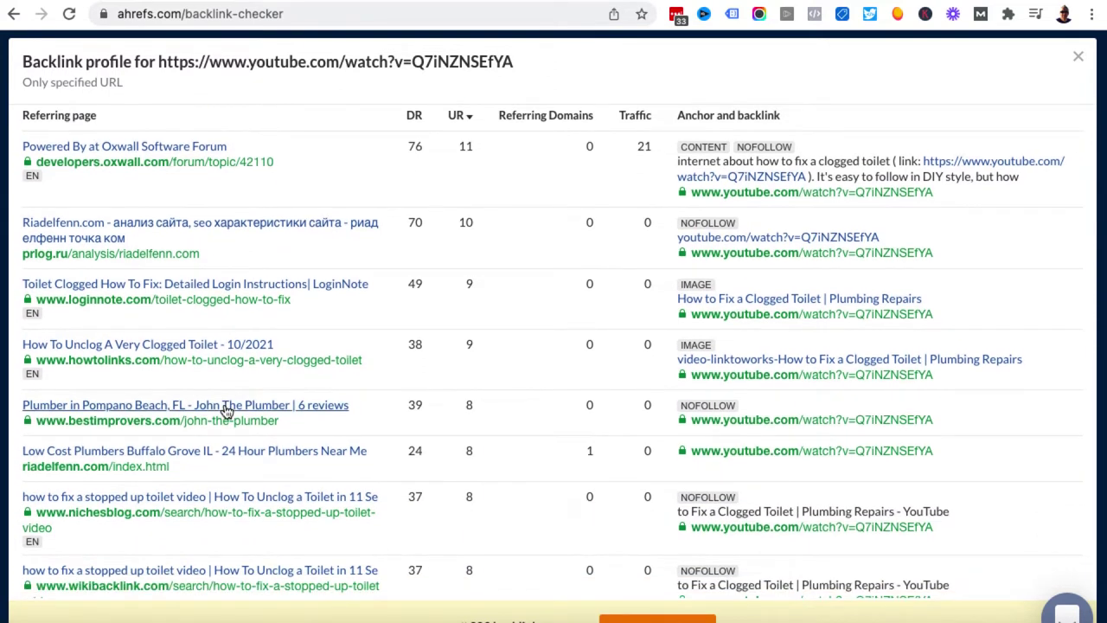
scroll(320, 195, up, 2)
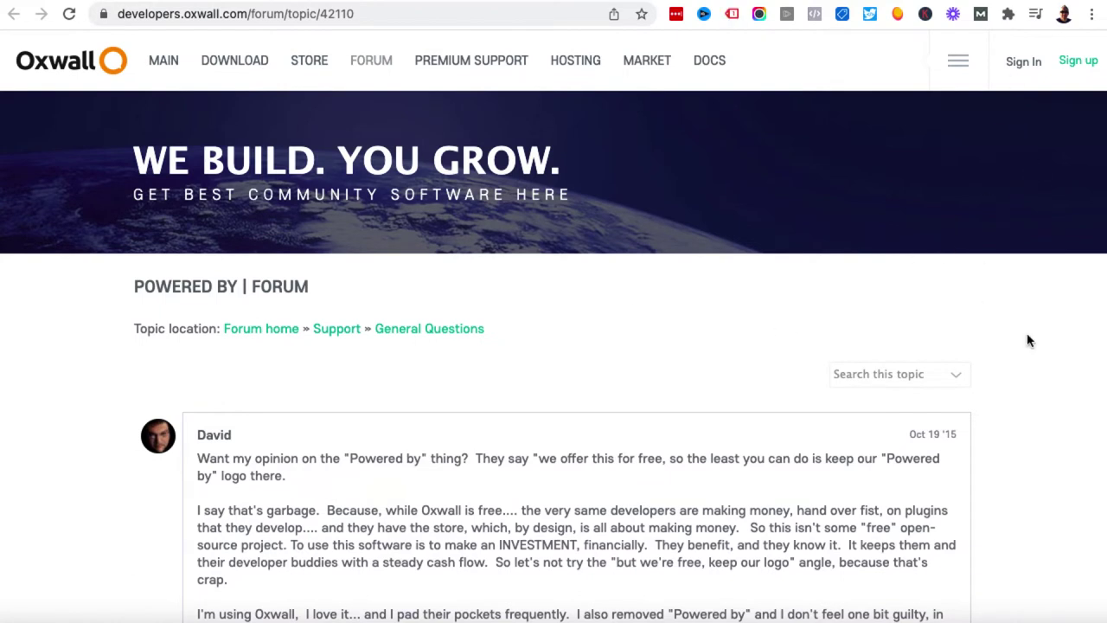
scroll(1047, 367, down, 4)
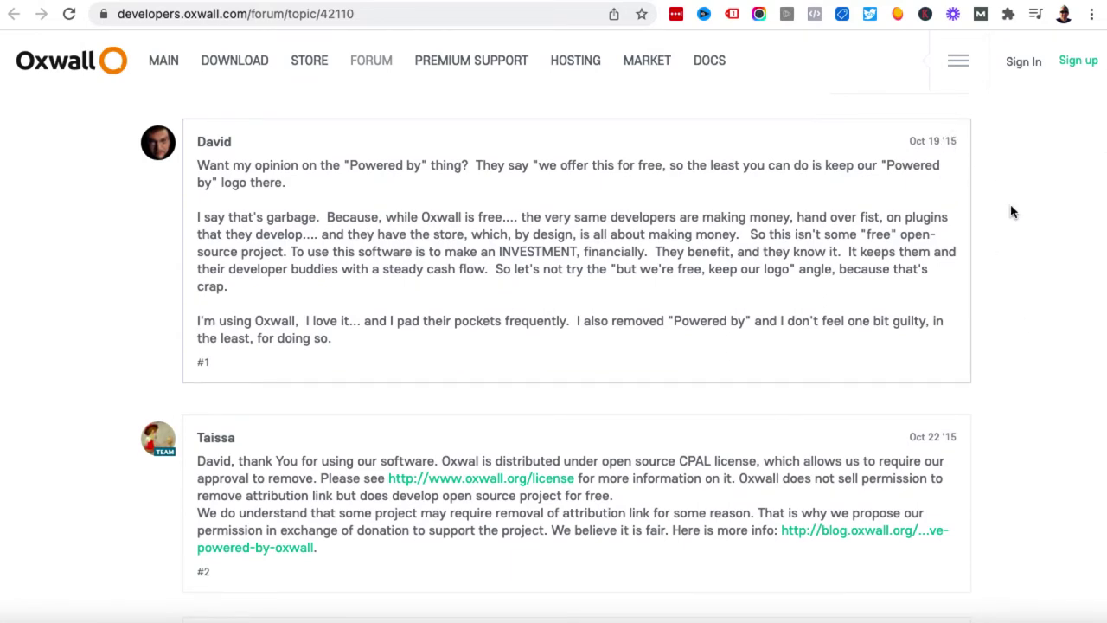
scroll(1020, 220, up, 4)
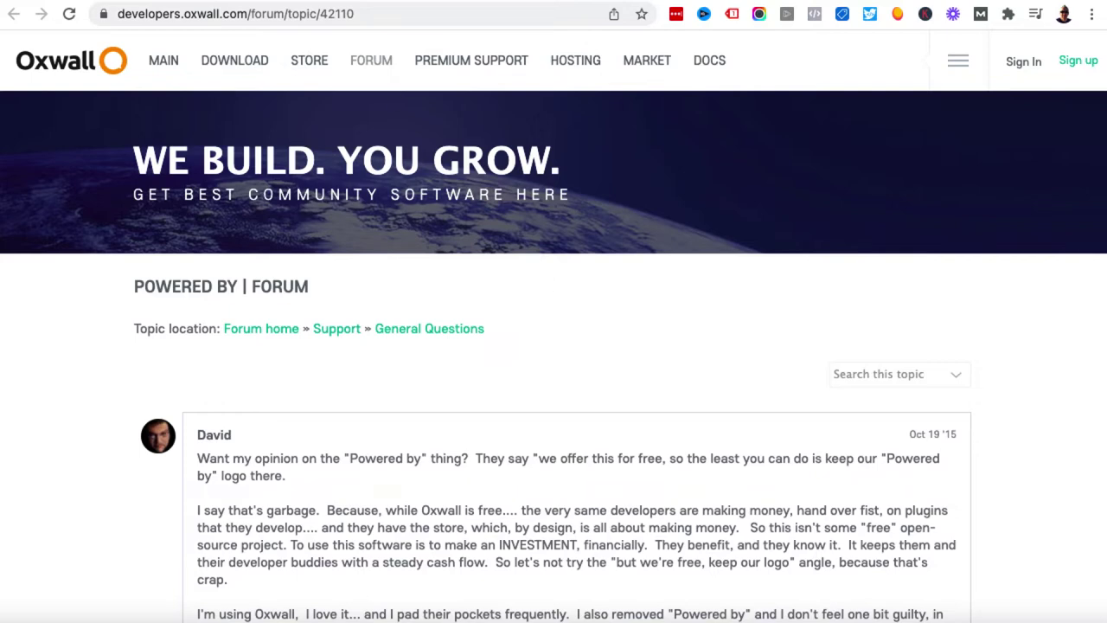
Return to the Ahrefs results and scroll through the Top 100 backlinks table.
click(285, 2)
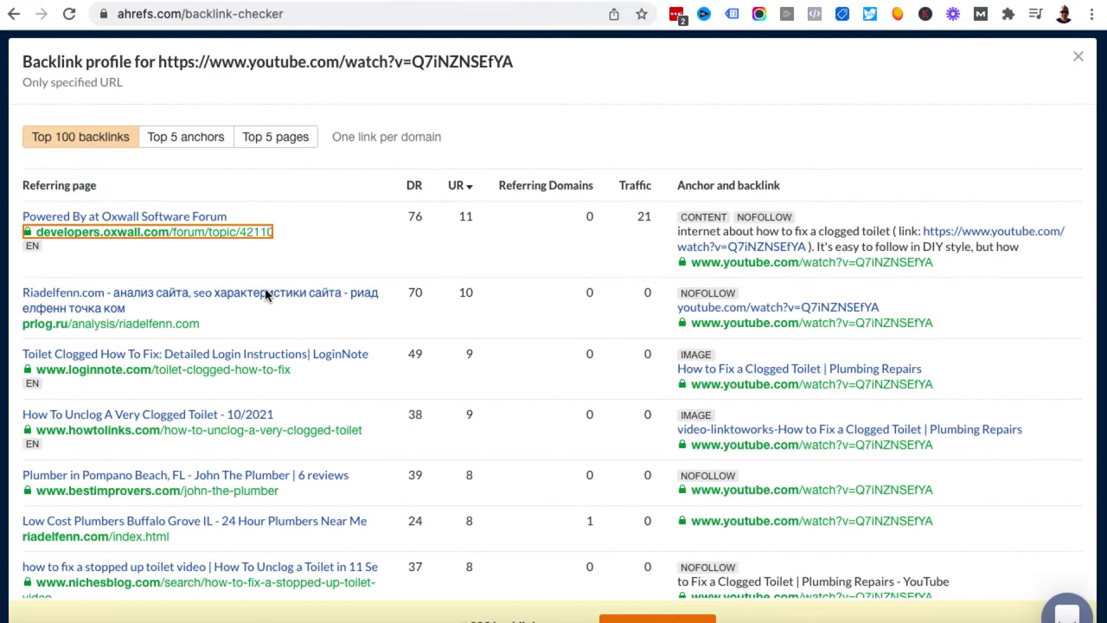
scroll(299, 371, down, 1)
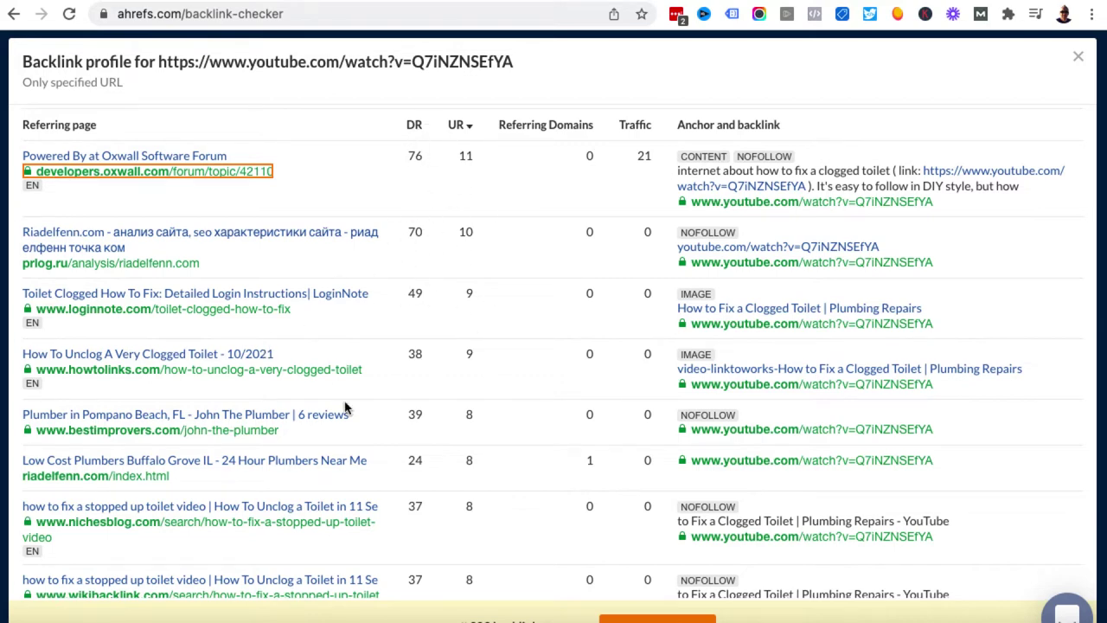
scroll(378, 444, down, 1)
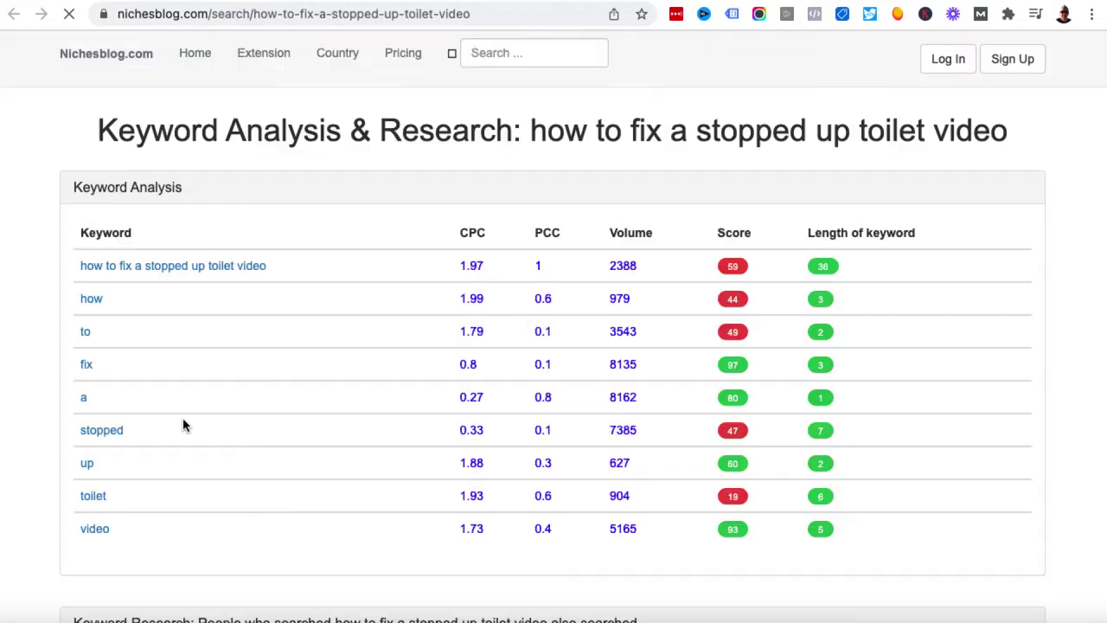
Scroll through Nichesblog's keyword analysis page for 'how to fix a stopped up toilet video'.
scroll(527, 297, down, 2)
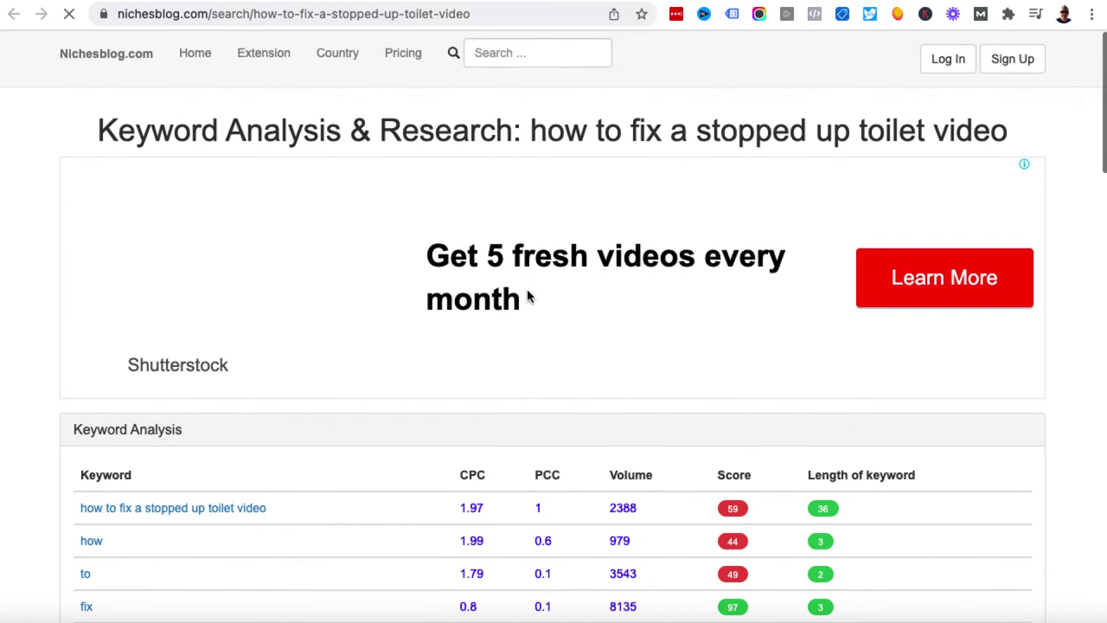
scroll(527, 296, down, 1)
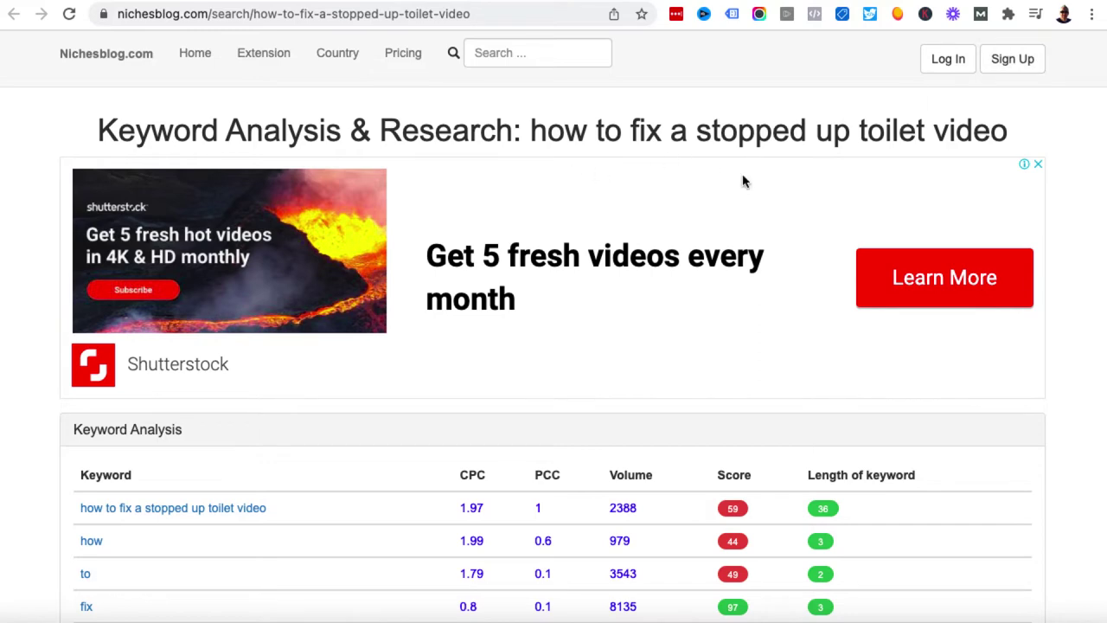
scroll(563, 274, down, 3)
scroll(567, 275, up, 4)
Scroll the Ahrefs backlink list to the end of free results, then switch to Seobility.
click(207, 5)
scroll(322, 298, down, 3)
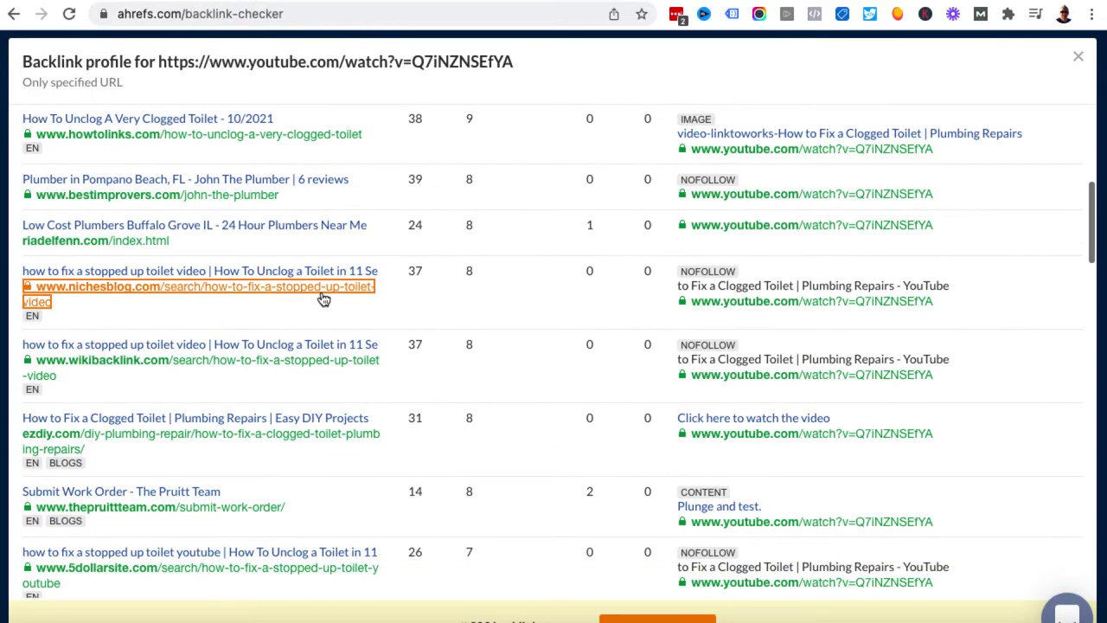
scroll(322, 297, down, 5)
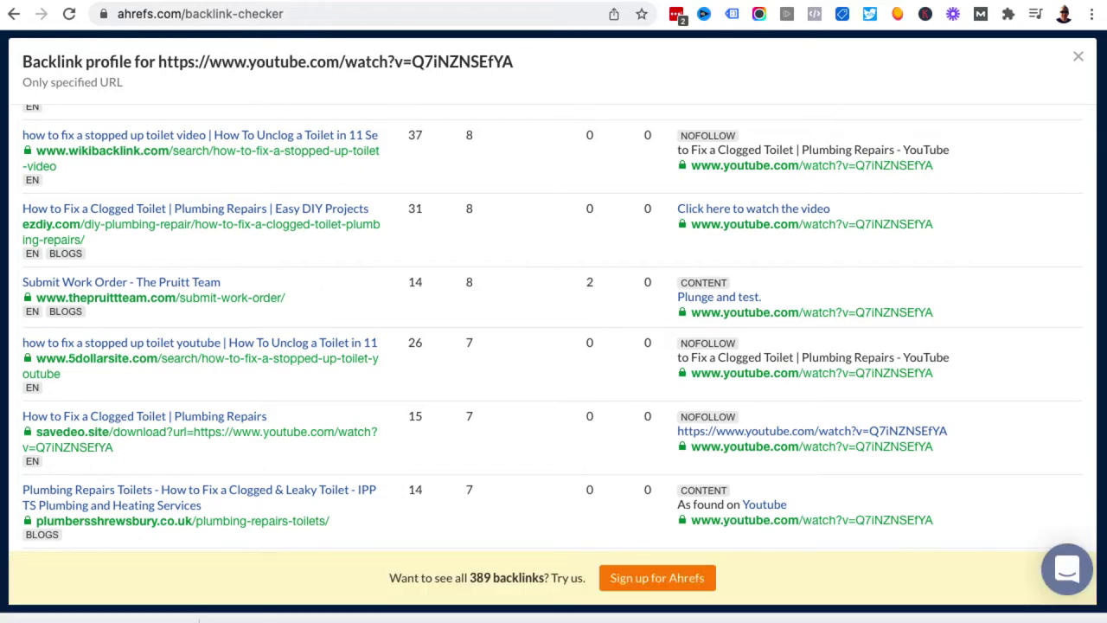
key(ctrl+Tab)
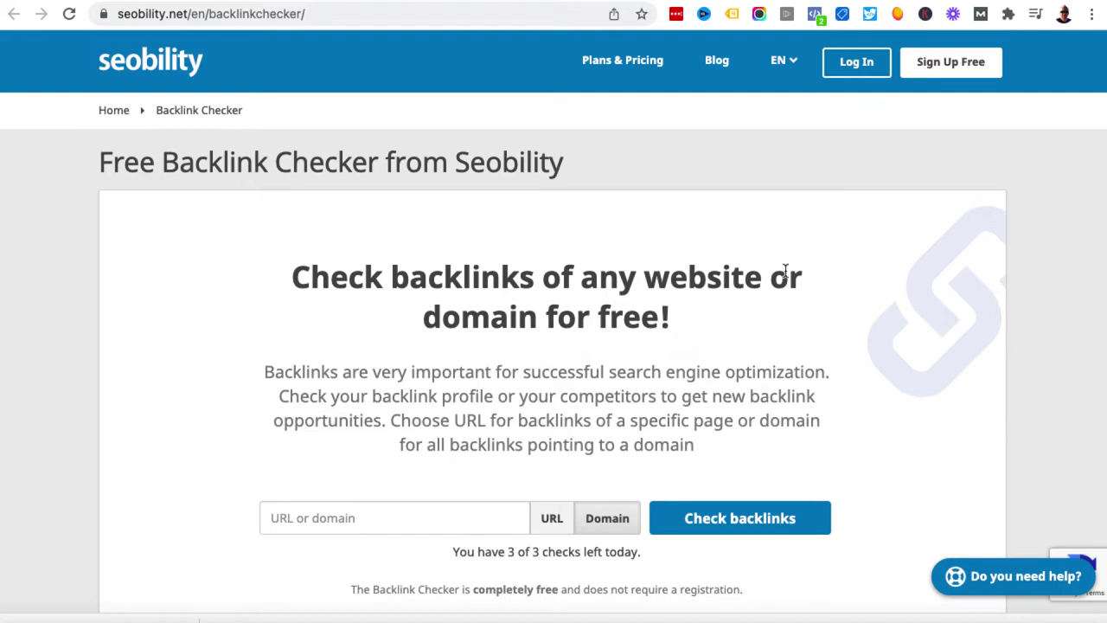
Paste the video URL into Seobility's checker and run it, getting a reCaptcha bot warning.
click(355, 517)
text(https://www.youtube.com/watch?v=Q7iNZNSEfYA)
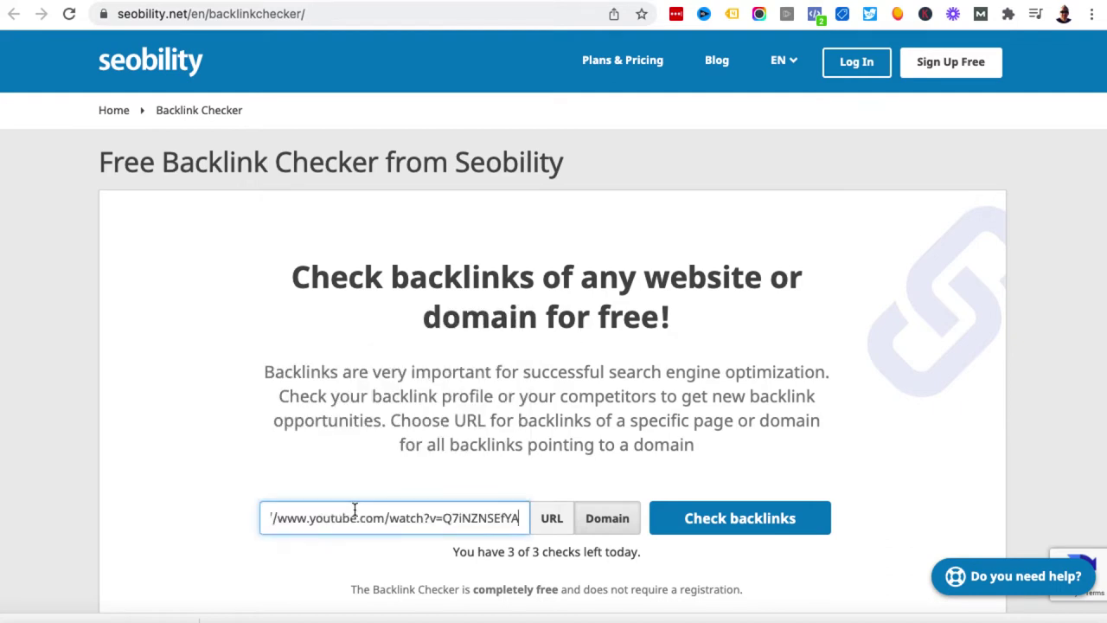
click(709, 518)
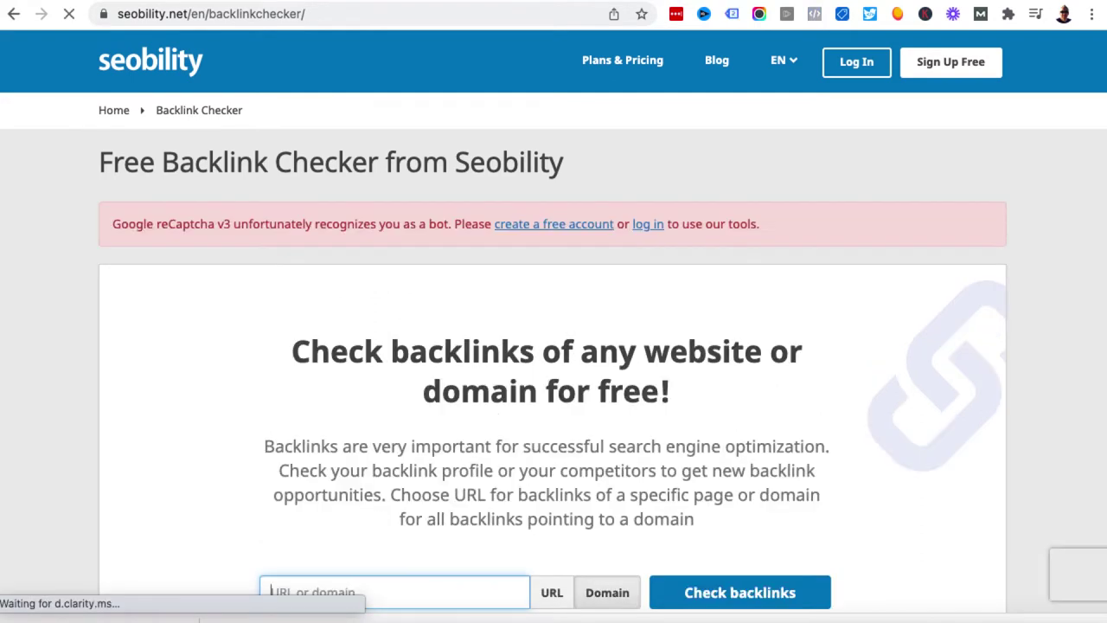
scroll(942, 230, down, 1)
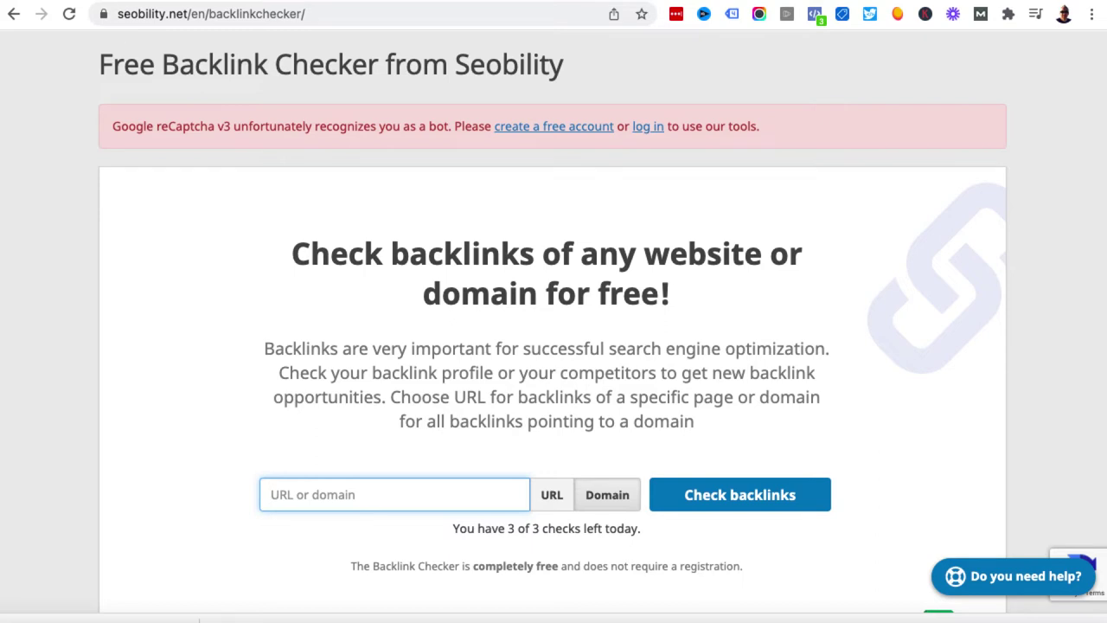
Log in and re-run Seobility's check on the video URL: 13 backlinks from 8 domains.
click(912, 0)
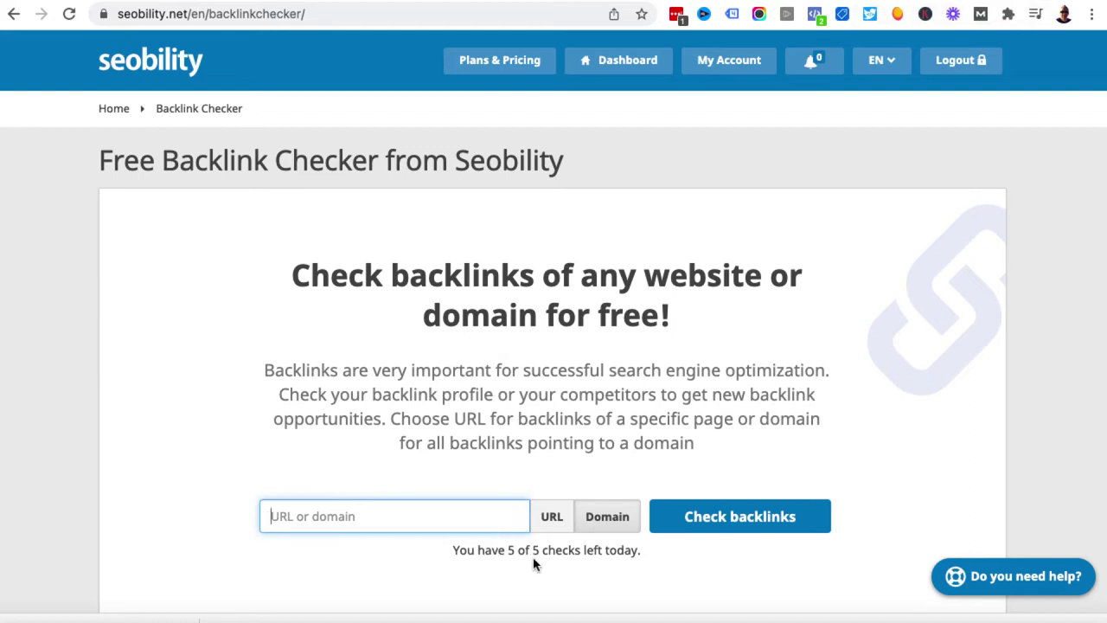
click(396, 516)
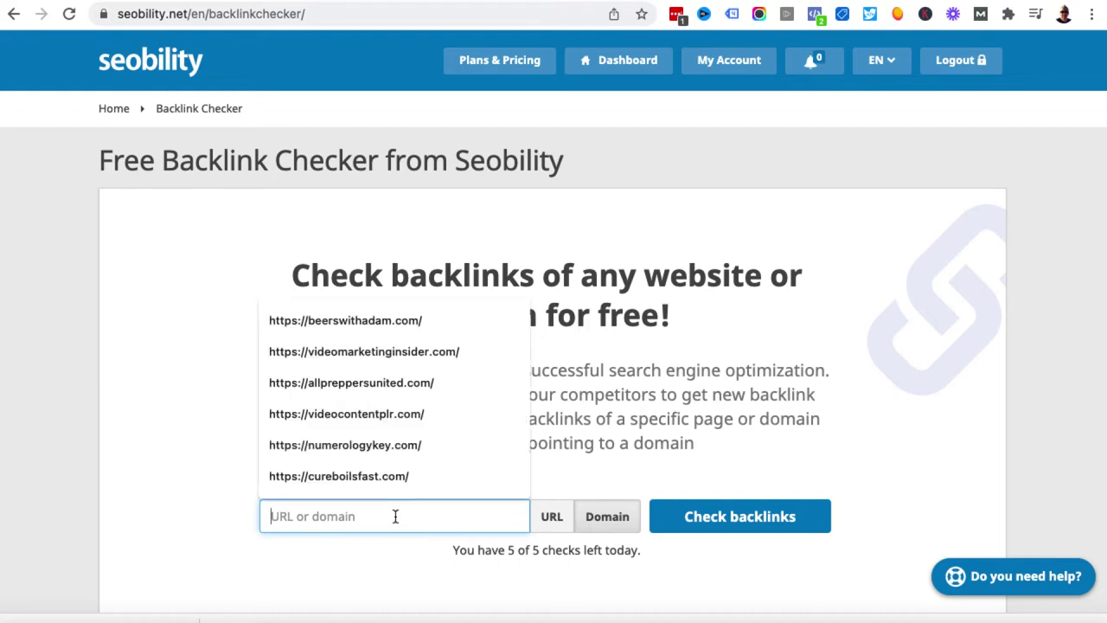
text(https://www.youtube.com/watch?v=Q7iNZNSEfYA)
click(747, 516)
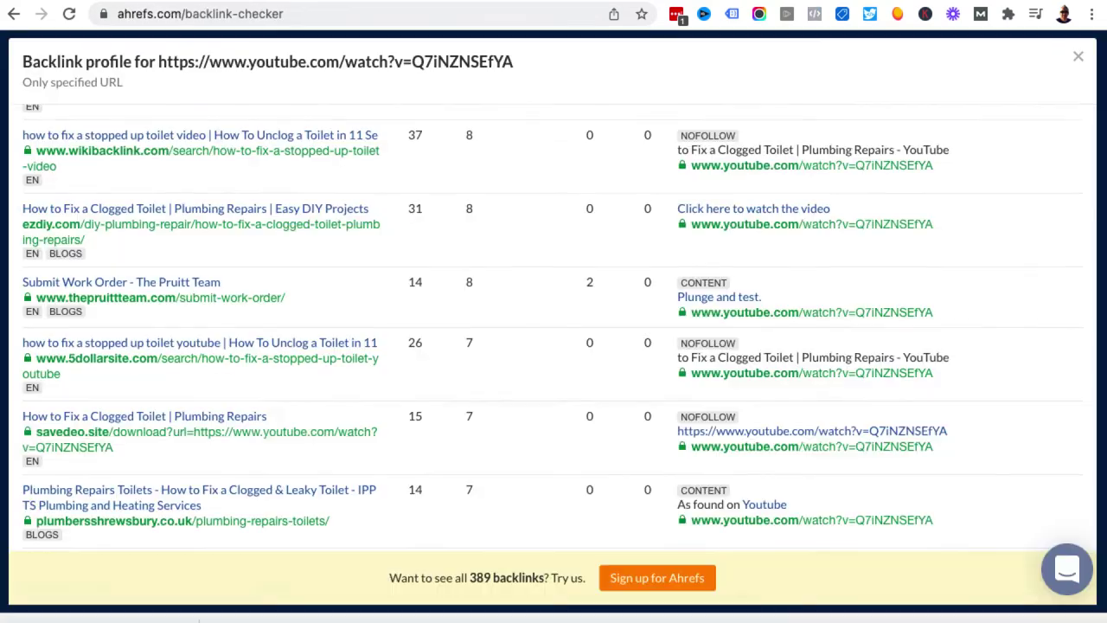
Scroll the Ahrefs modal back up and switch to Seobility's results for the same video.
scroll(895, 295, up, 10)
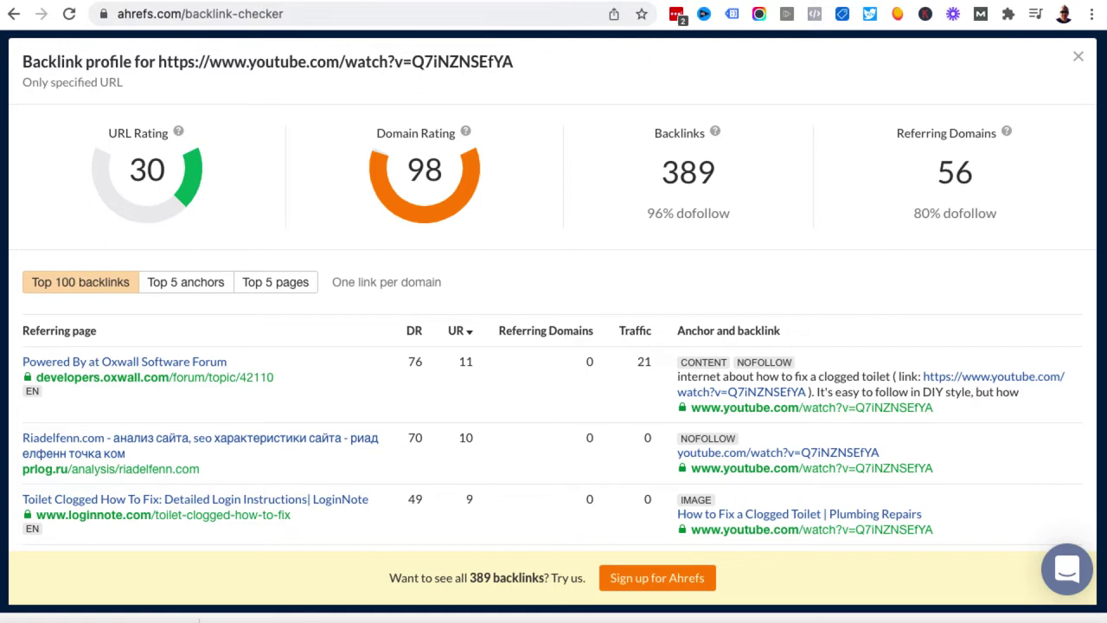
key(ctrl+Tab)
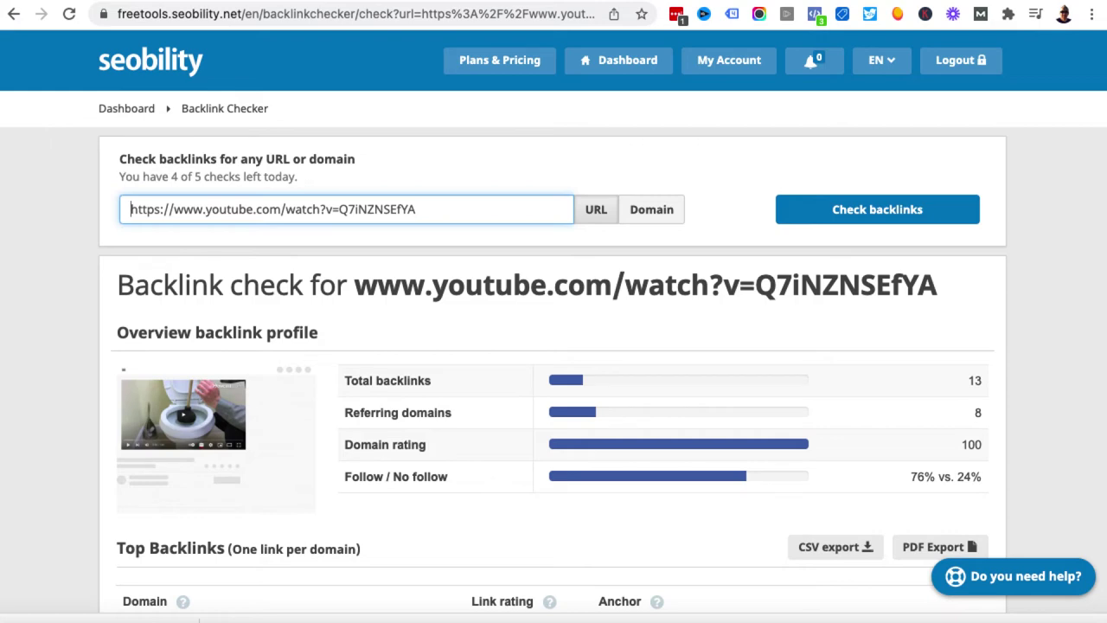
scroll(741, 464, down, 3)
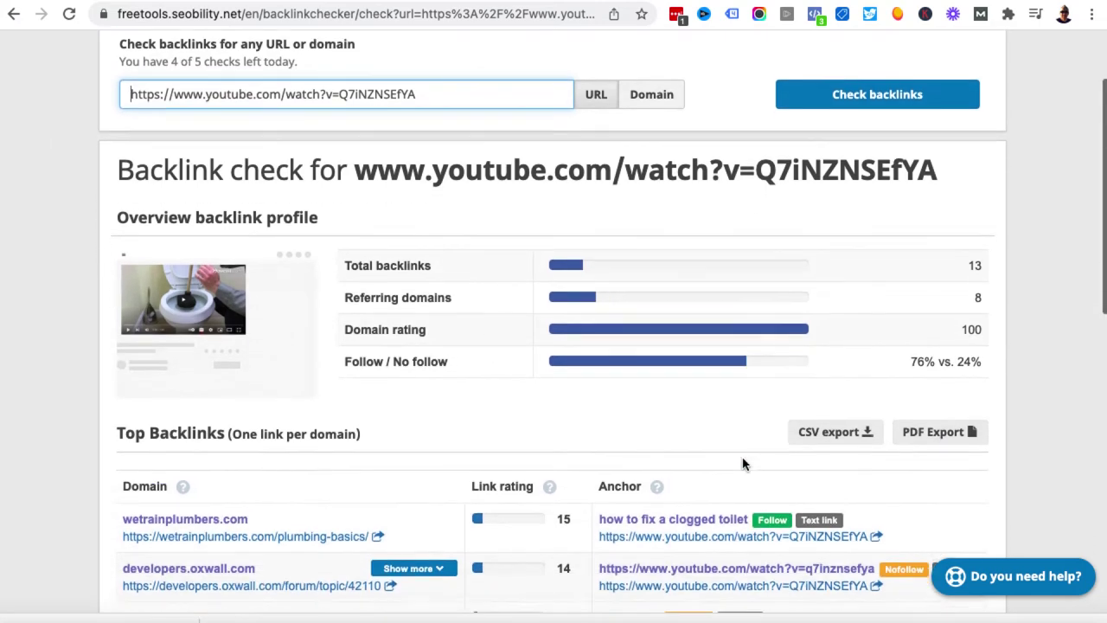
scroll(741, 464, down, 7)
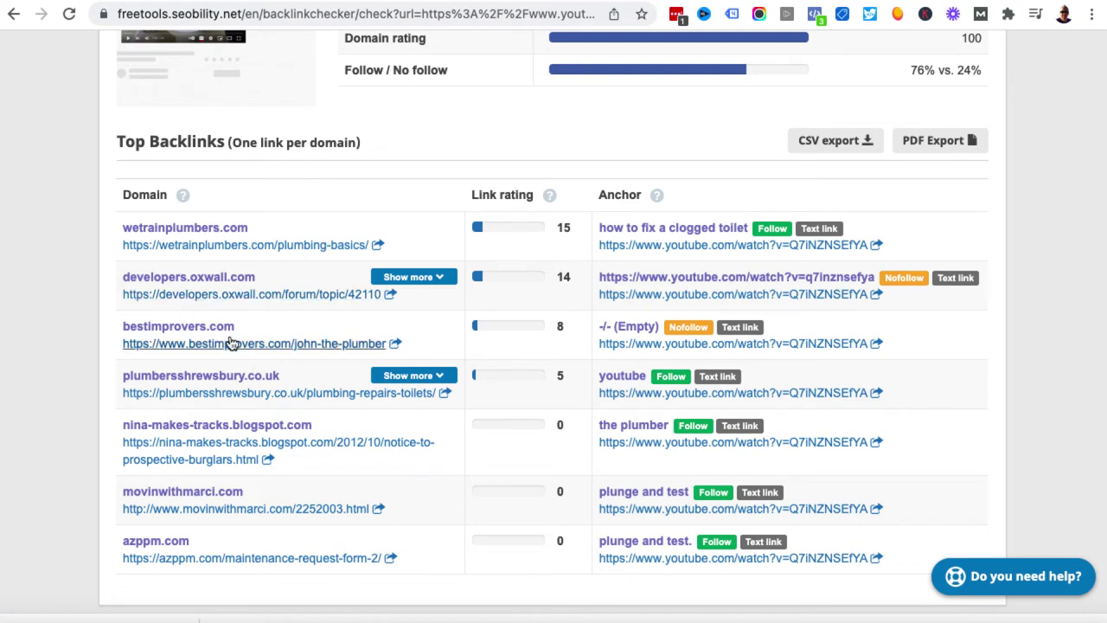
scroll(244, 411, down, 2)
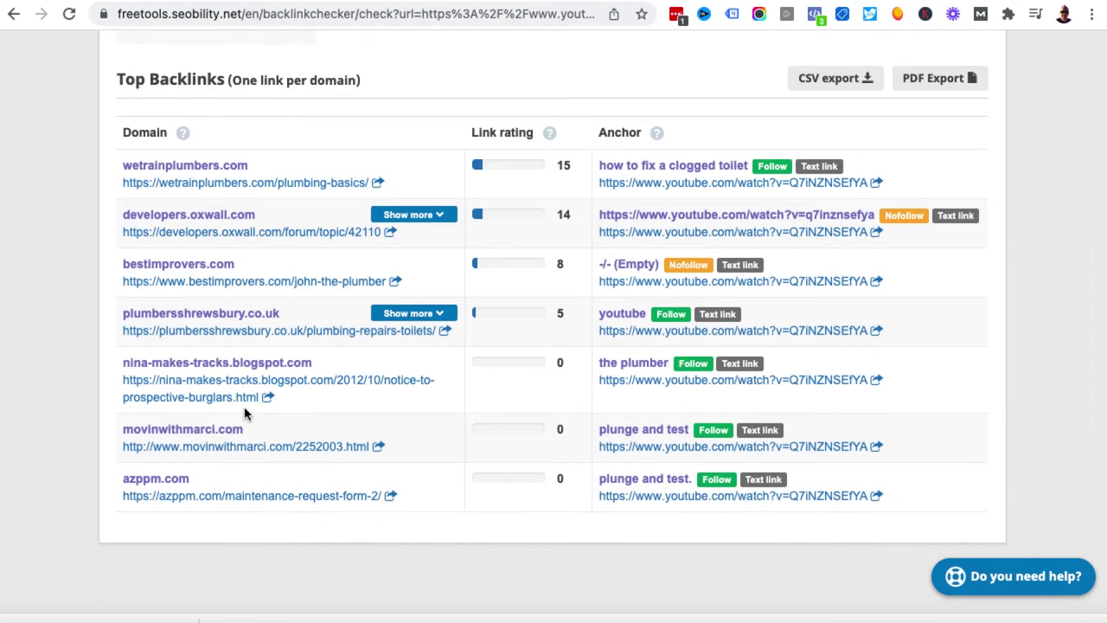
scroll(245, 413, down, 1)
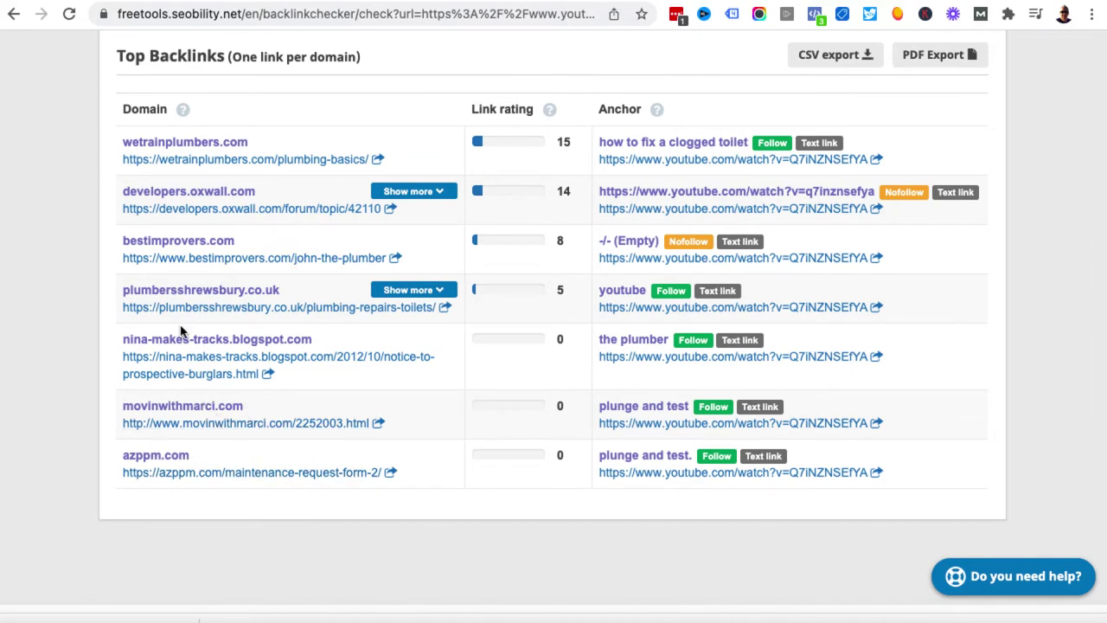
scroll(180, 329, up, 5)
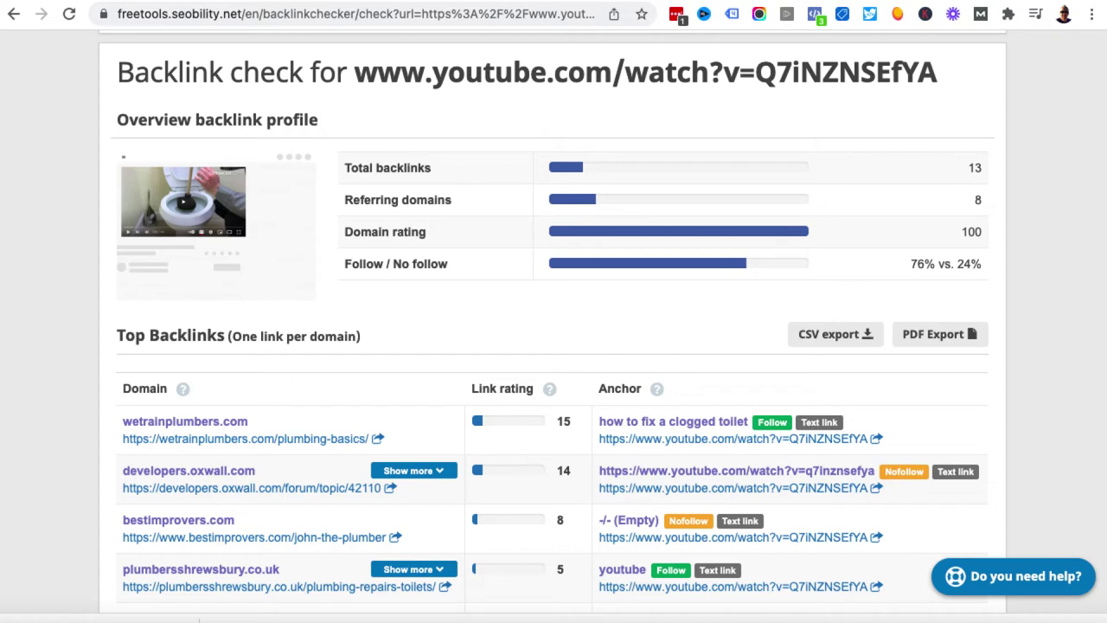
scroll(128, 370, down, 2)
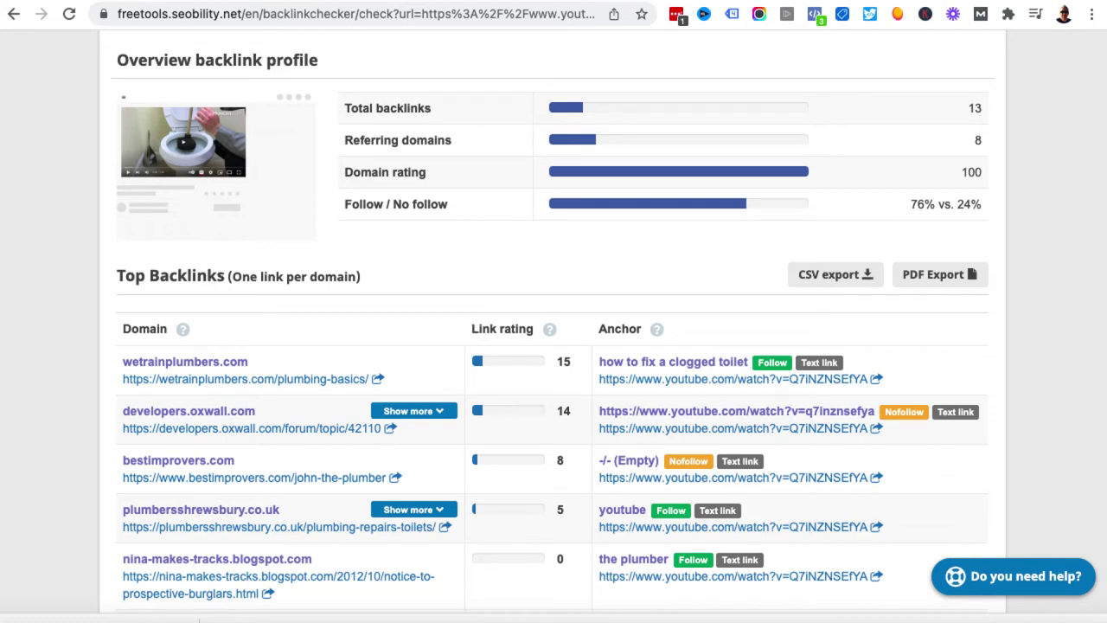
scroll(109, 519, down, 4)
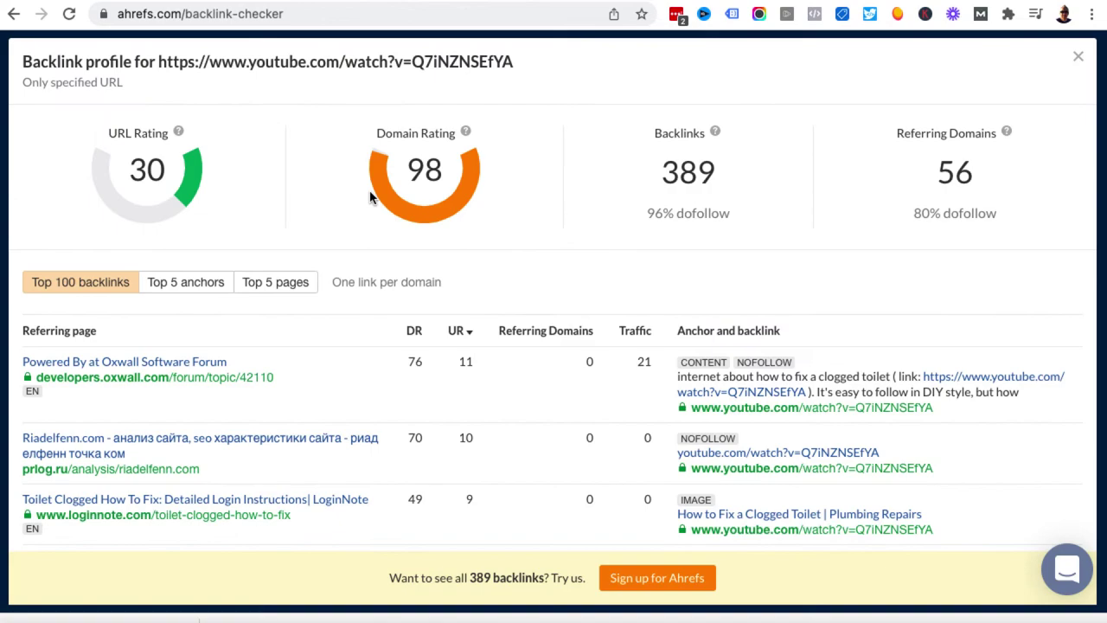
scroll(380, 220, down, 10)
scroll(380, 223, down, 10)
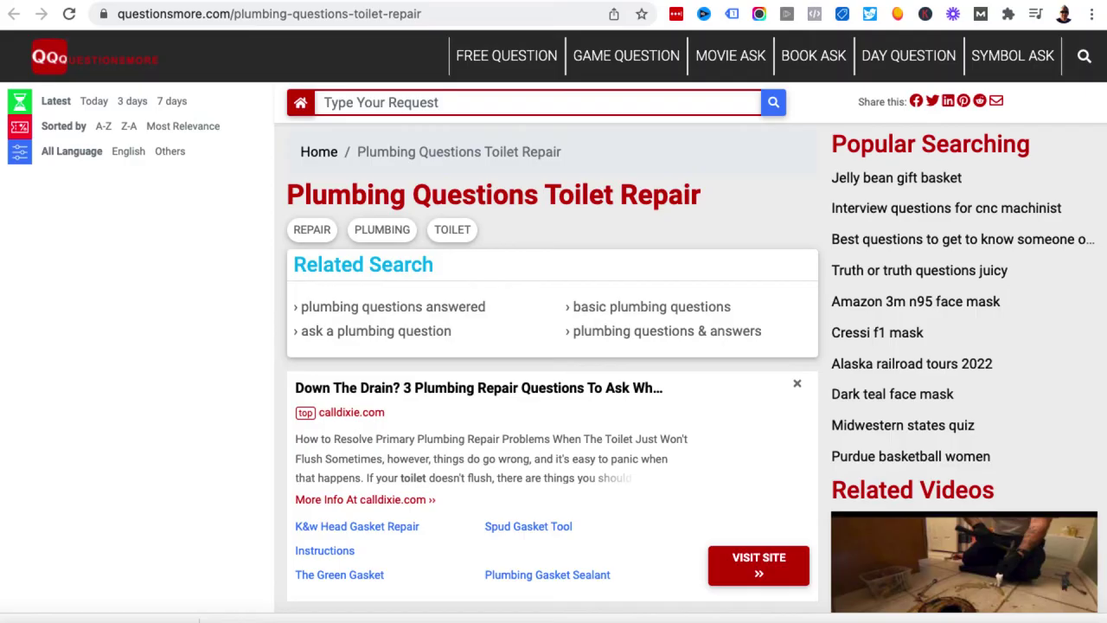
scroll(205, 246, down, 5)
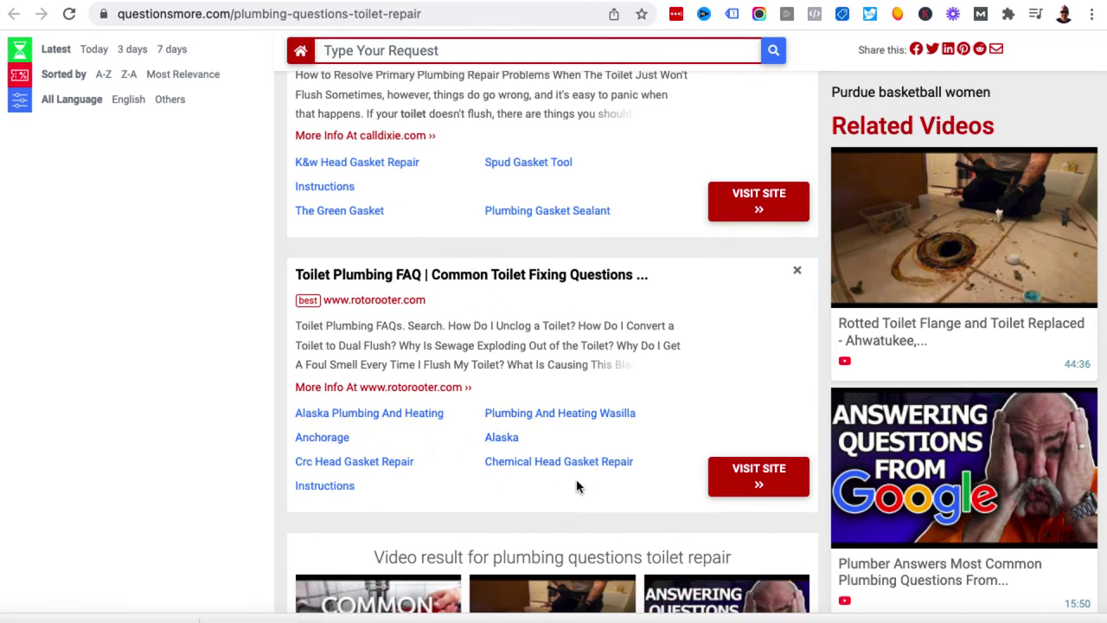
scroll(607, 490, down, 2)
scroll(607, 490, down, 1)
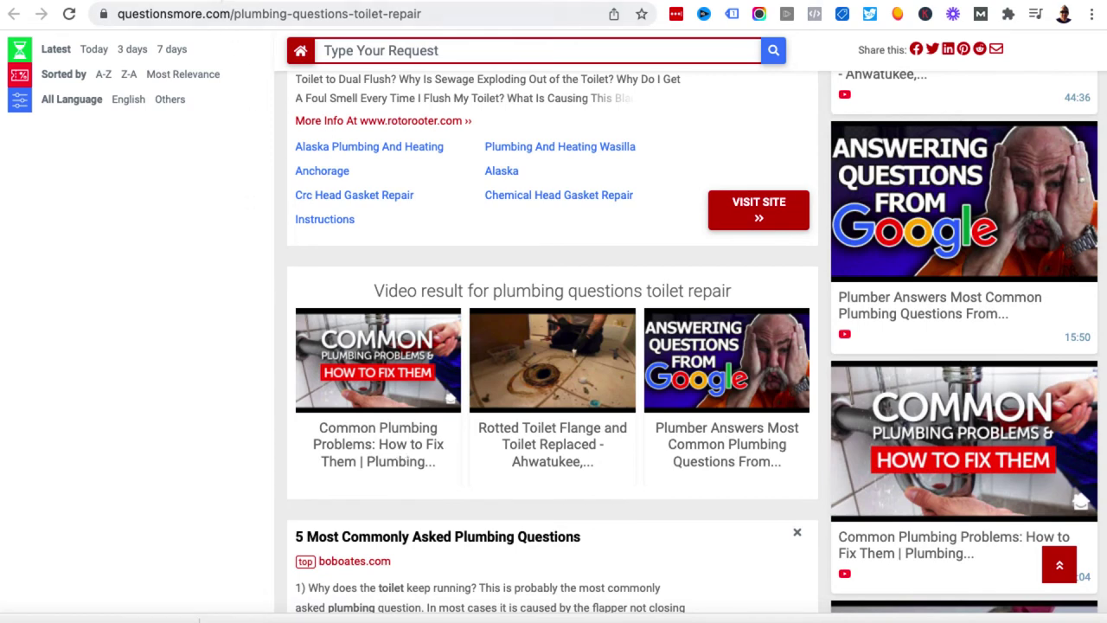
key(ctrl+Tab)
click(313, 14)
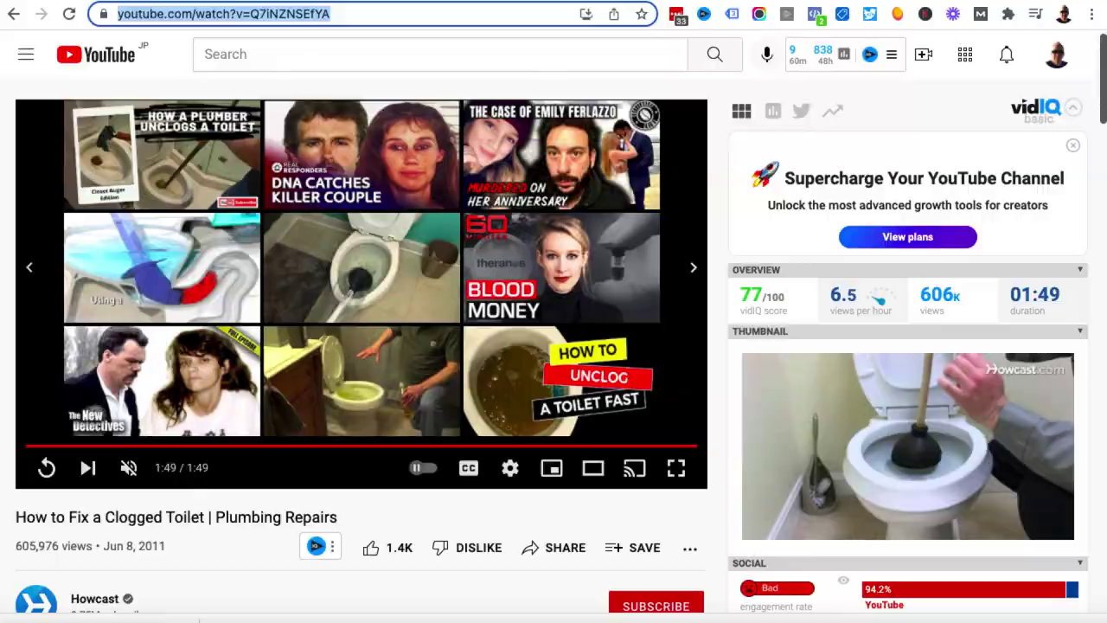
key(ctrl+shift+Tab)
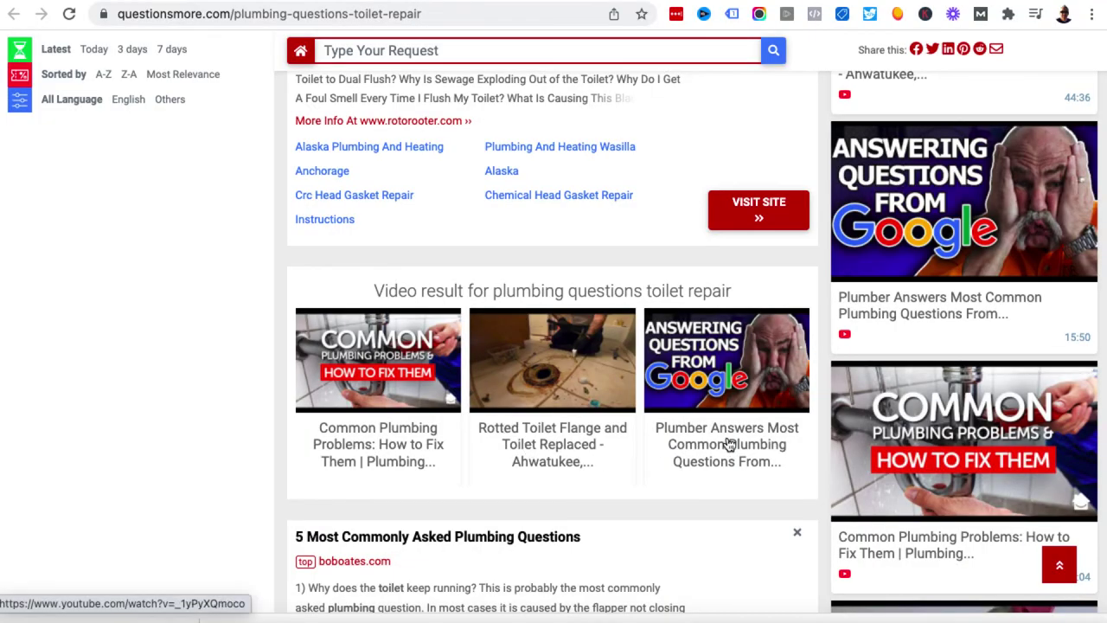
scroll(725, 442, down, 5)
scroll(725, 443, down, 2)
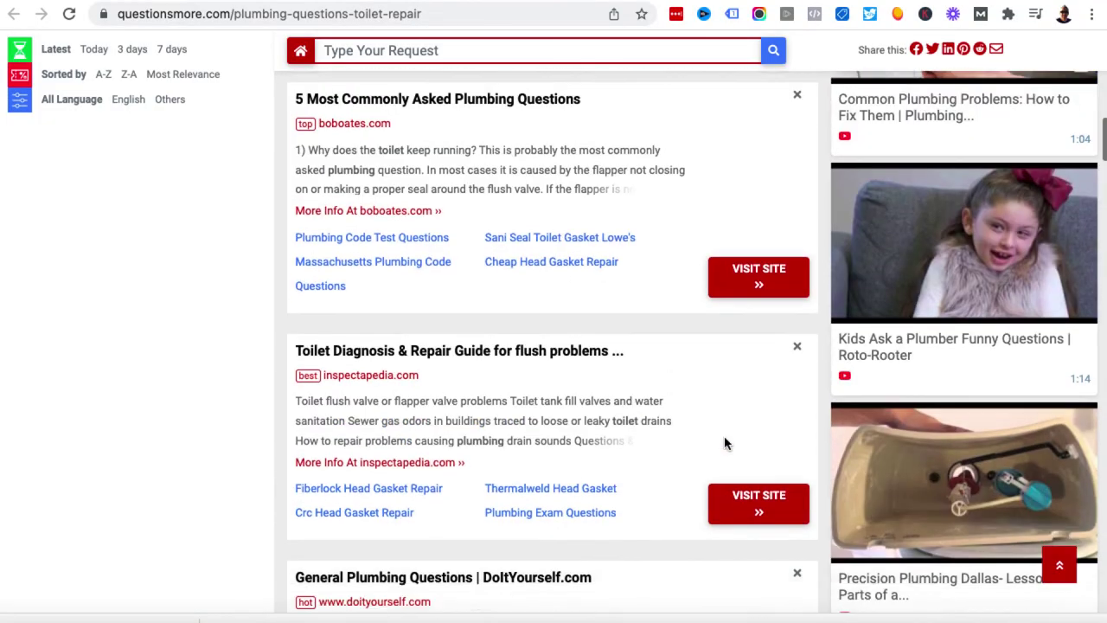
scroll(725, 442, down, 4)
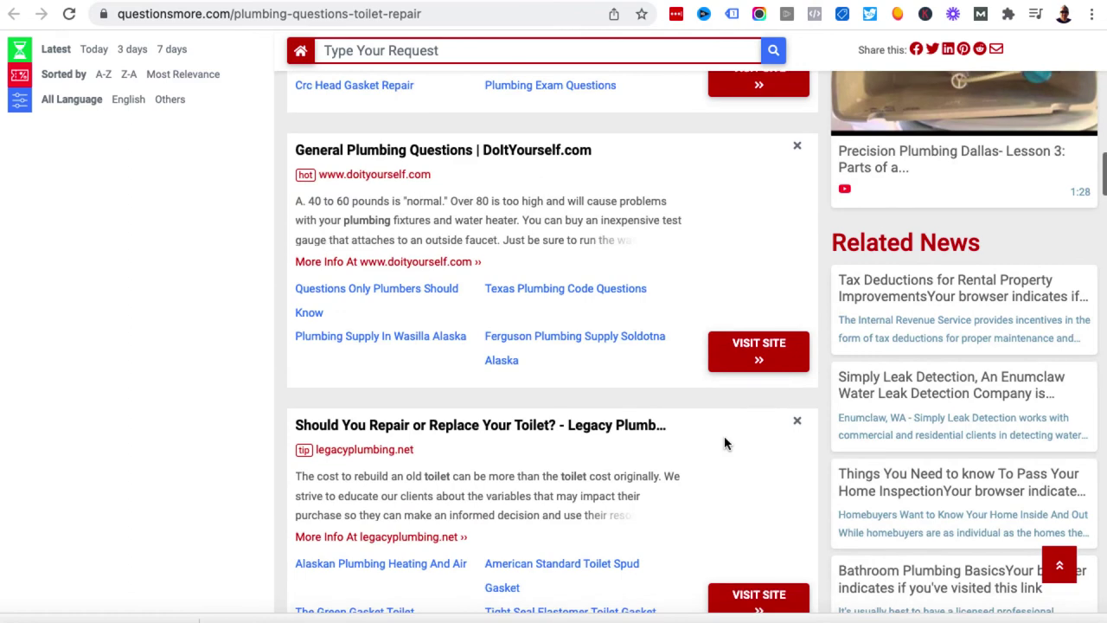
scroll(725, 443, down, 2)
scroll(563, 256, up, 1)
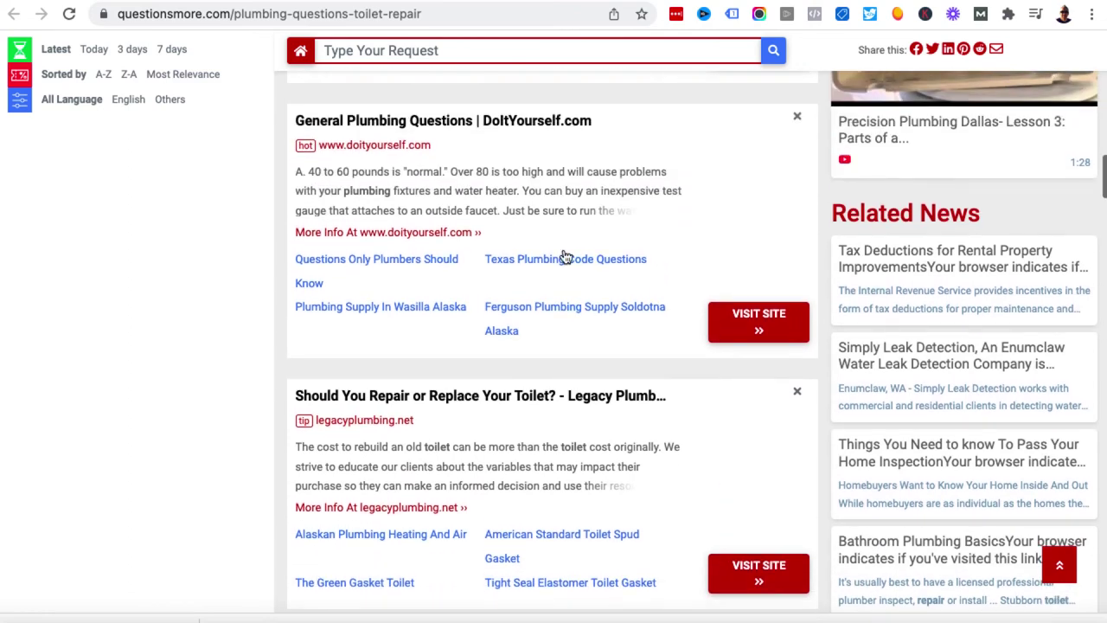
scroll(432, 427, down, 3)
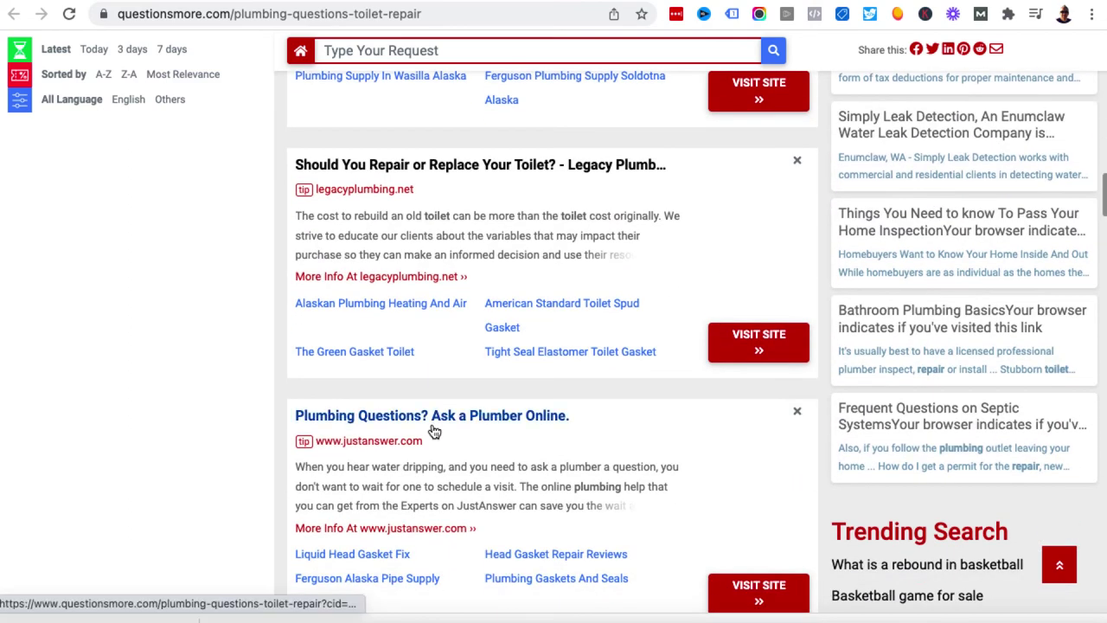
scroll(434, 430, down, 5)
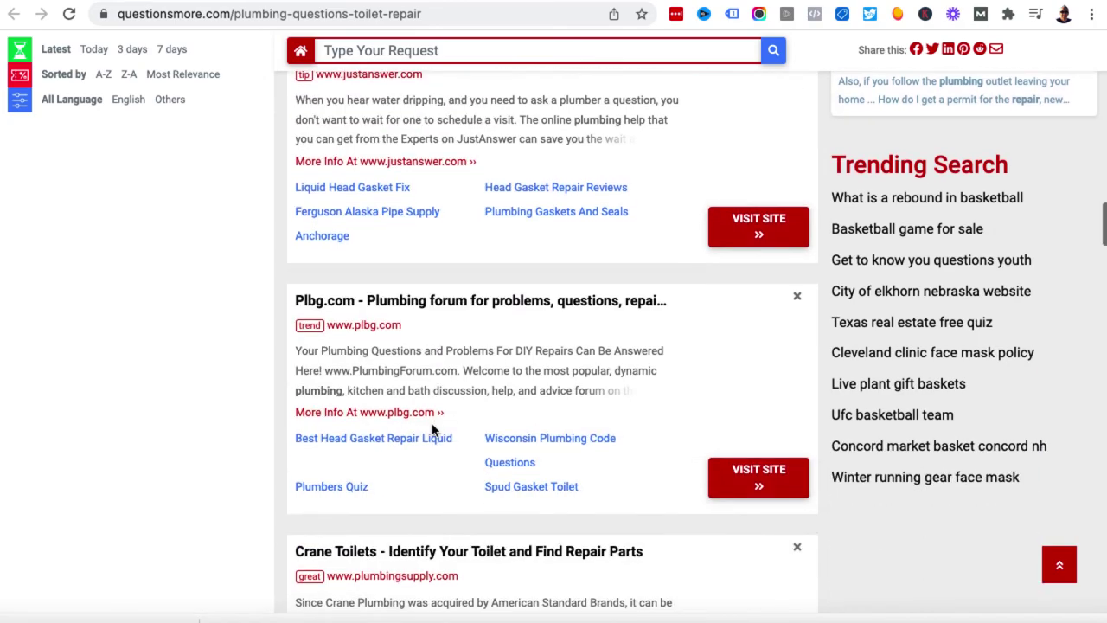
scroll(432, 429, up, 10)
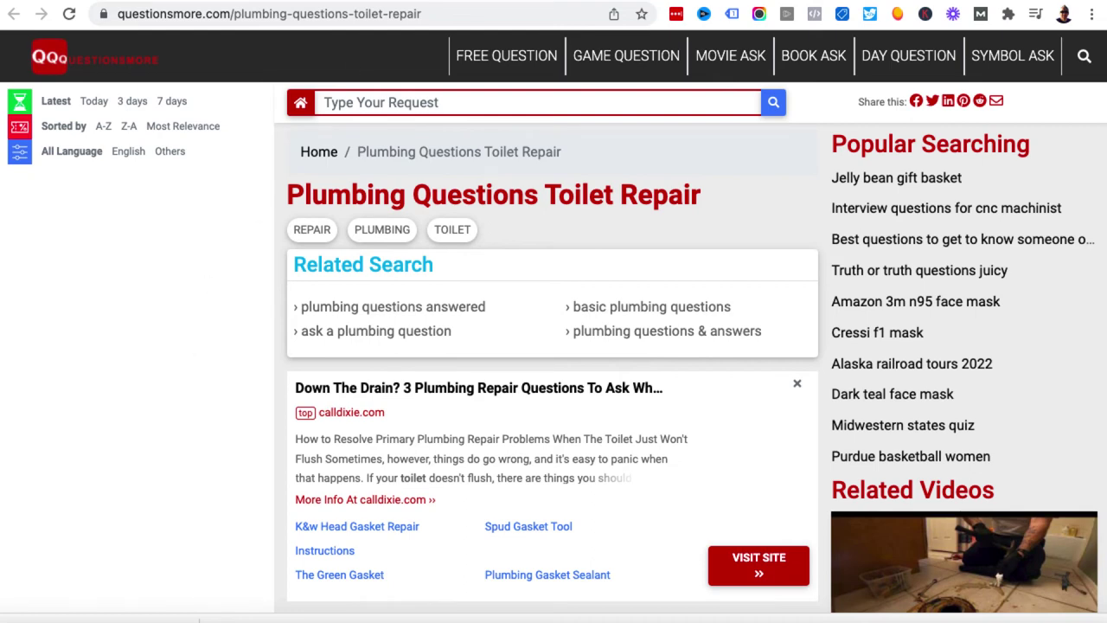
Glance at the Ahrefs tab, then return to Seobility's Top Backlinks table led by wetrainplumbers.com.
key(ctrl+Tab)
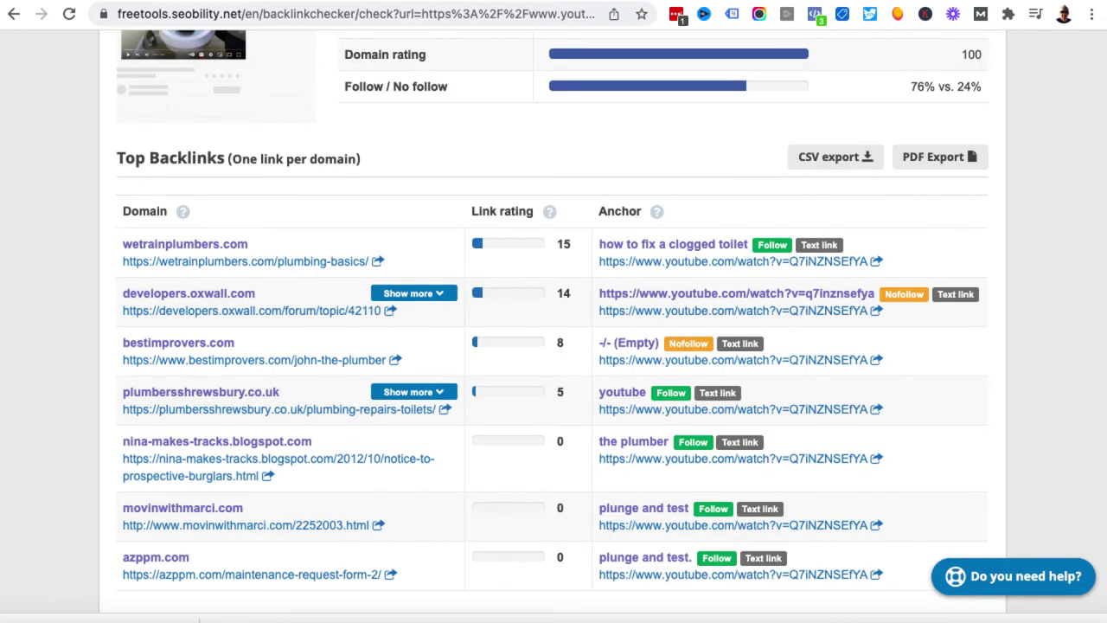
key(ctrl+Tab)
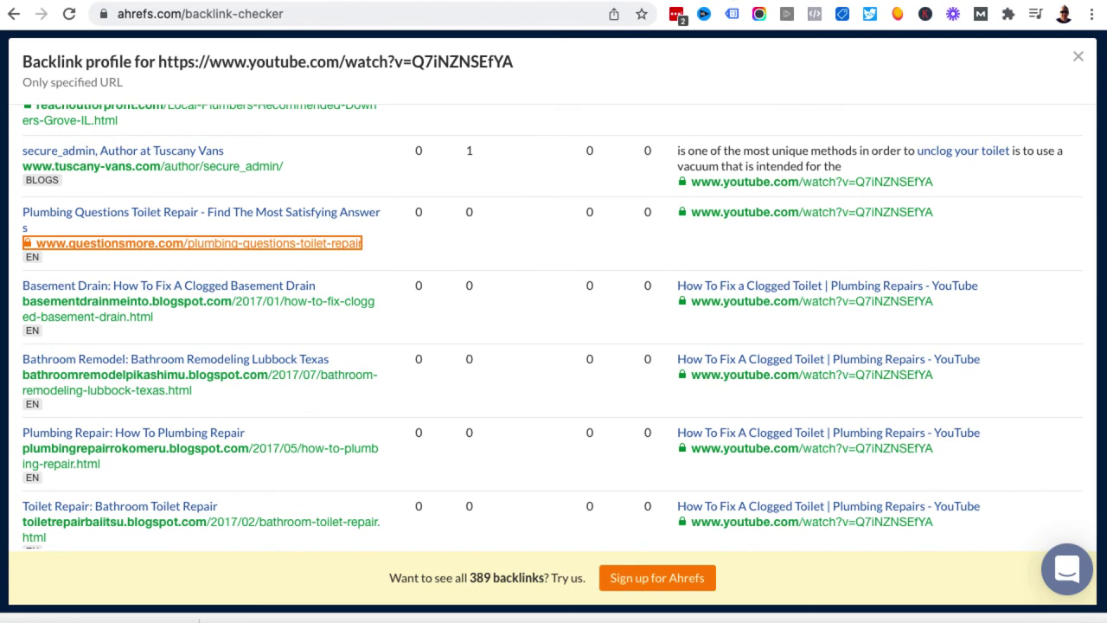
key(ctrl+shift+Tab)
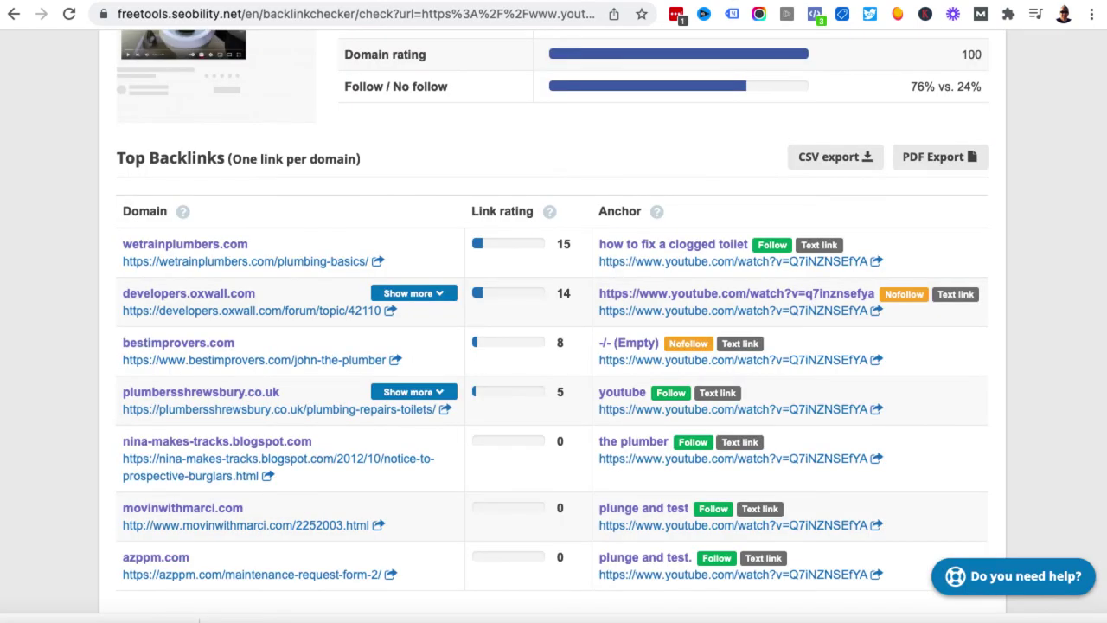